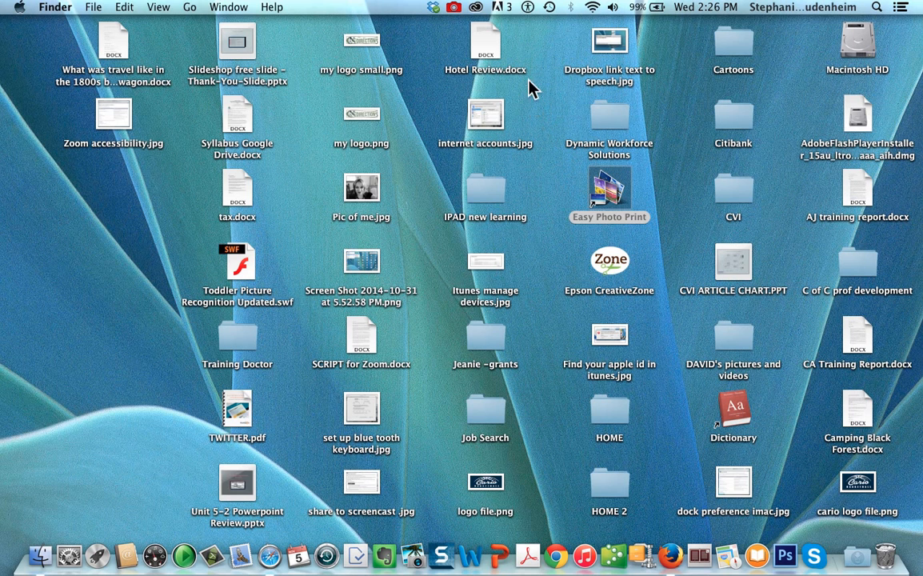
Step: Open the Accessibility preferences and switch the option to show Accessibility status in the menu bar off and back on
click(528, 8)
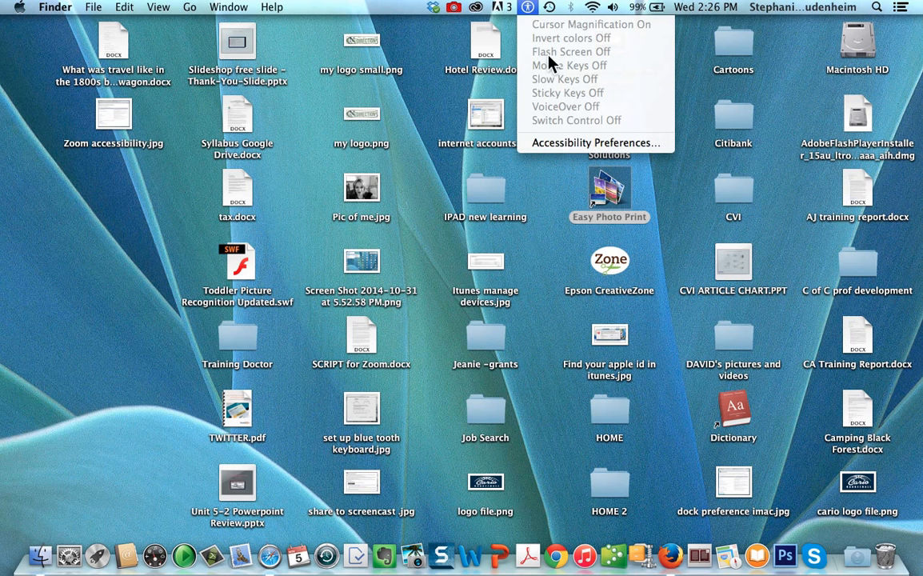
click(577, 144)
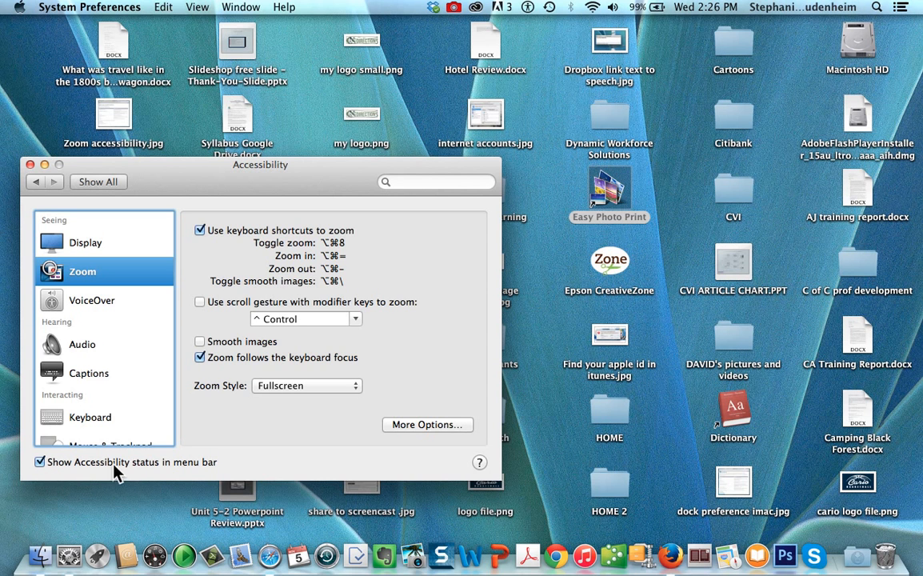
click(38, 462)
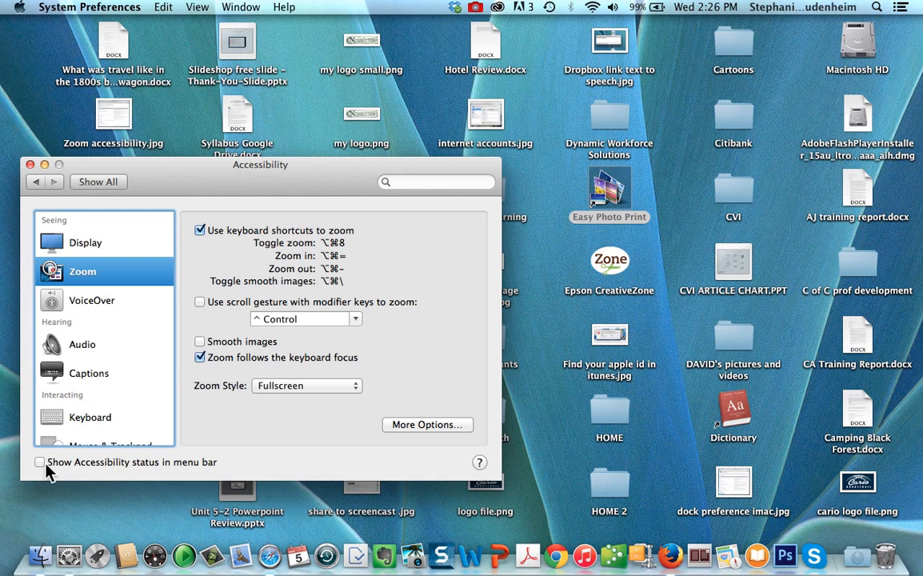
click(39, 461)
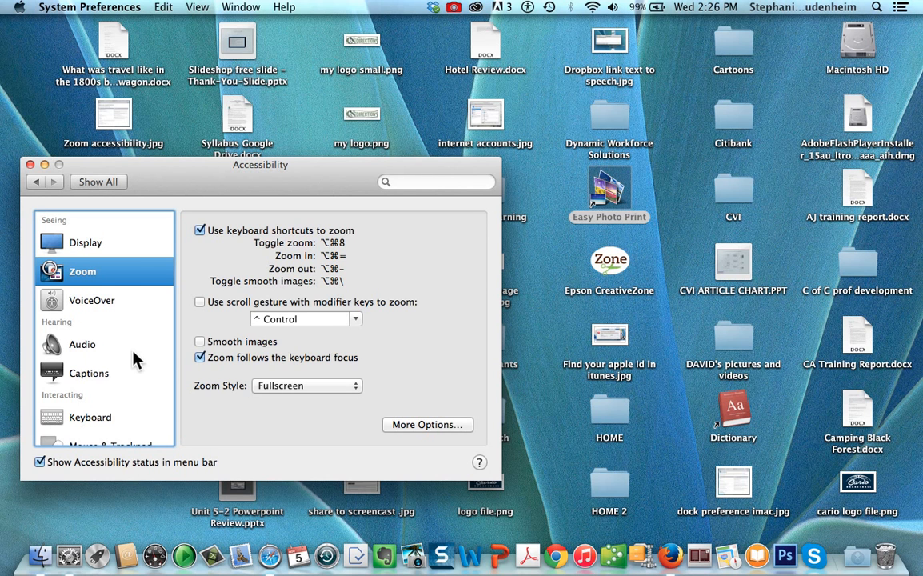
Step: Look over the Display, Zoom and VoiceOver accessibility settings and return to the Zoom settings
click(75, 244)
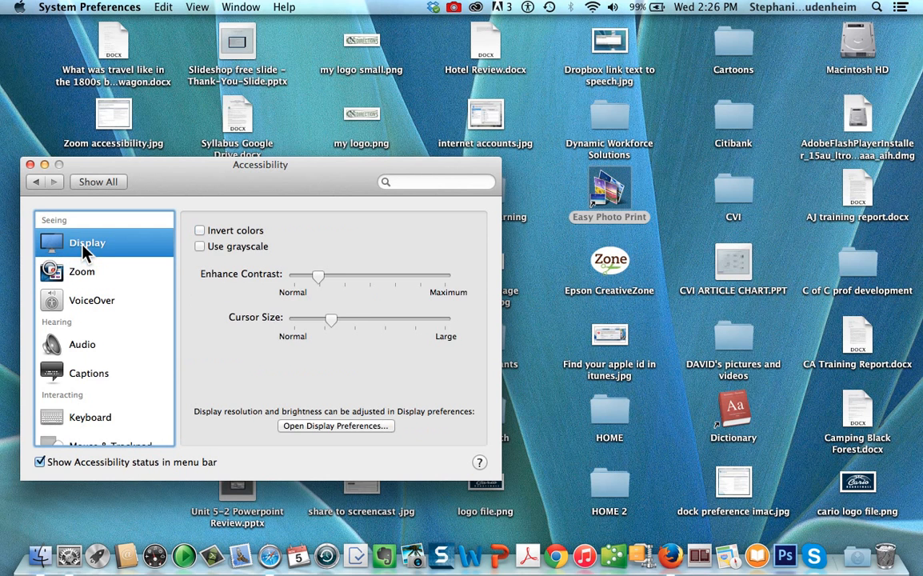
click(88, 273)
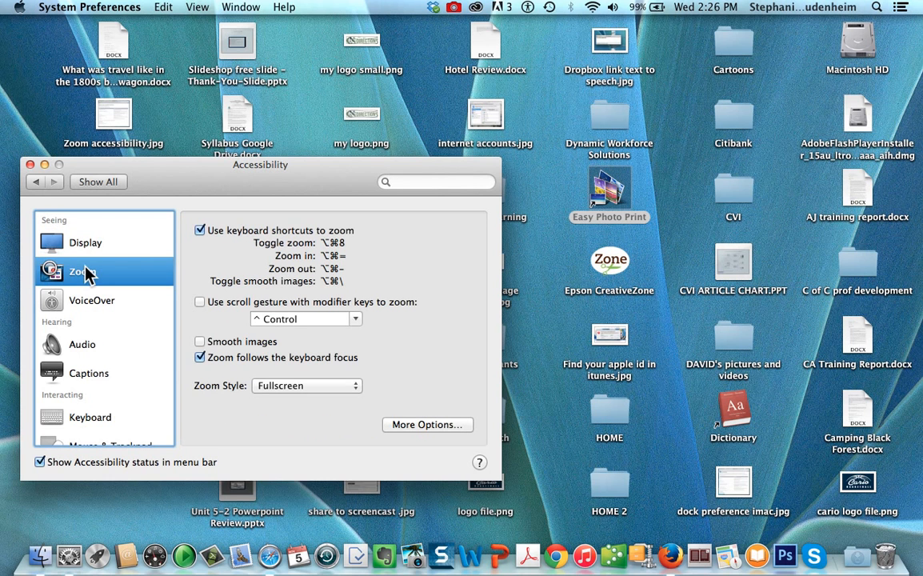
click(94, 309)
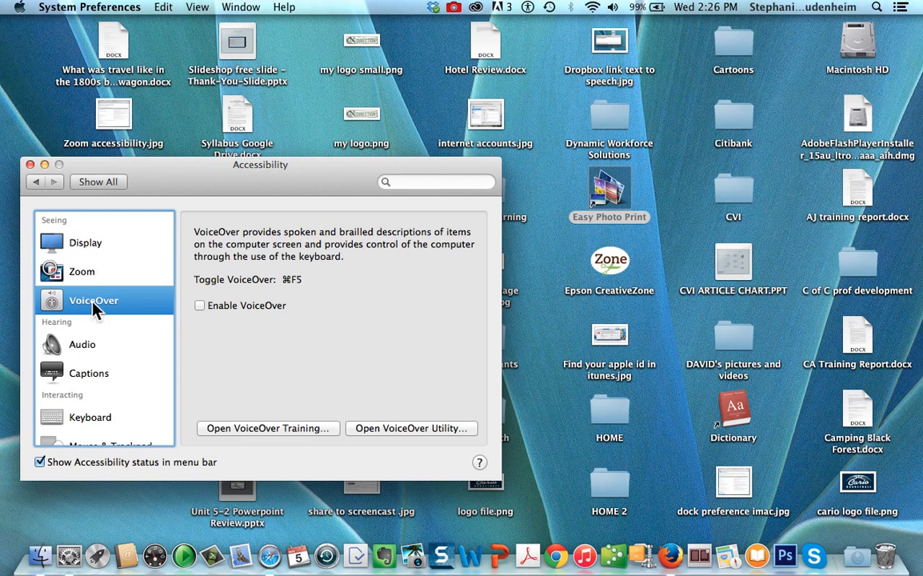
click(96, 272)
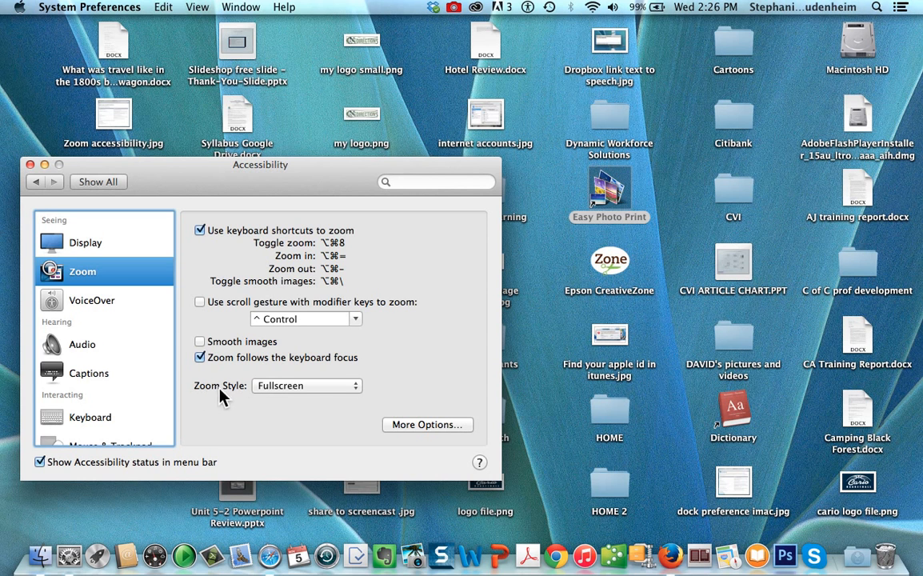
Step: Configure zoom to use the Picture-in-picture style with Smooth images, and turn zoom on
click(353, 388)
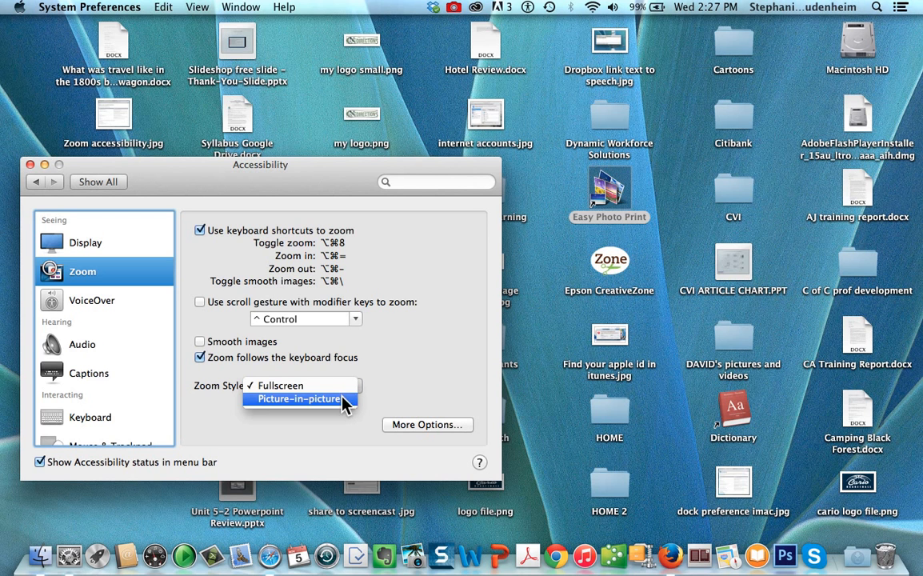
click(343, 397)
key(alt+super+8)
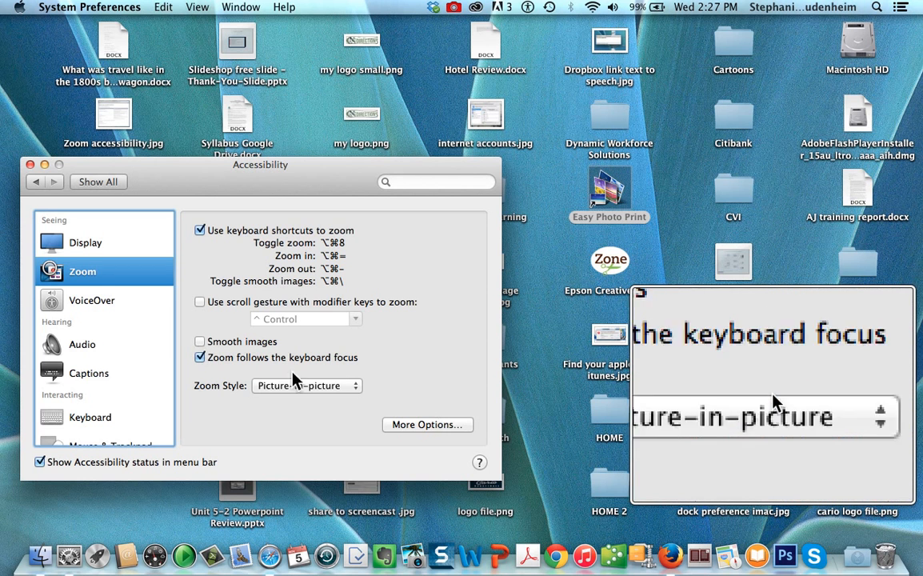
click(200, 342)
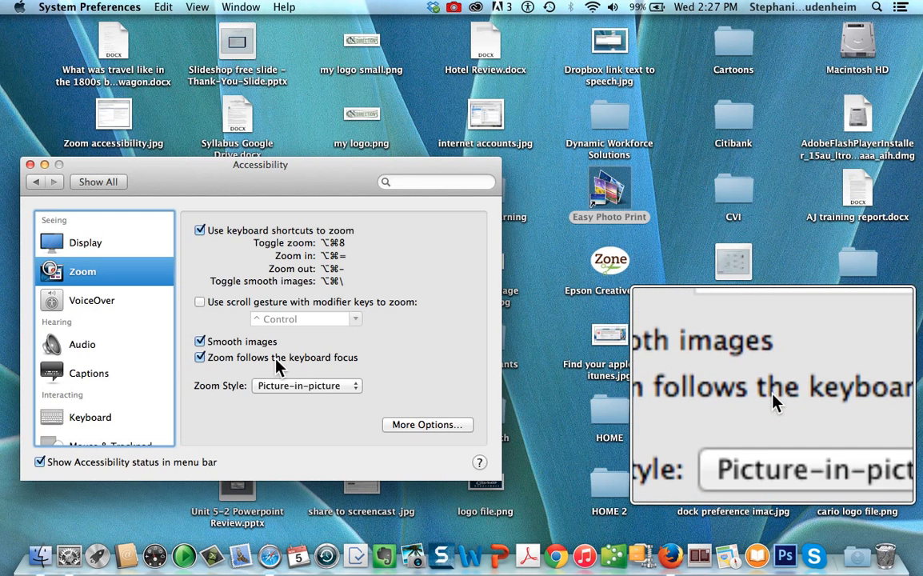
Step: Make the picture-in-picture zoom window shorter and reposition it beside the Accessibility window, over the lower part of the desktop
click(452, 431)
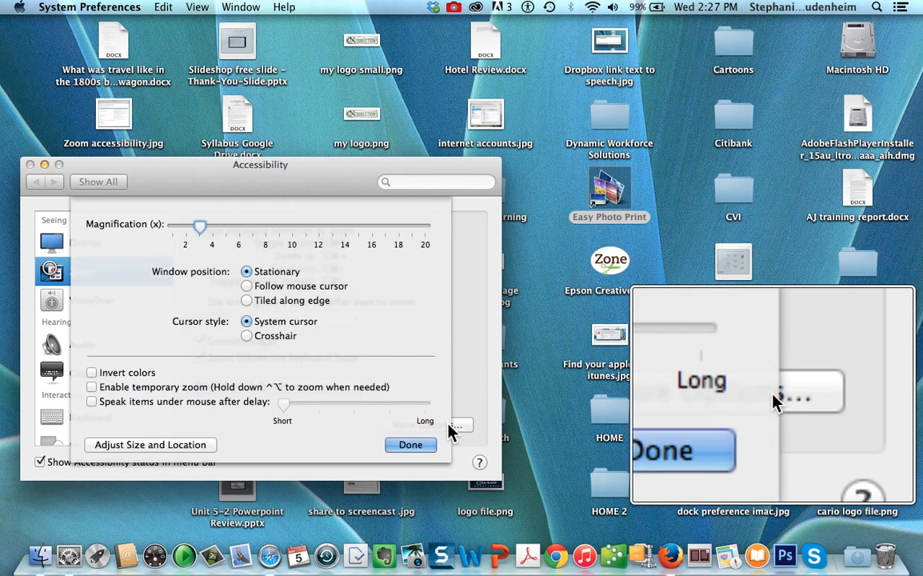
click(156, 451)
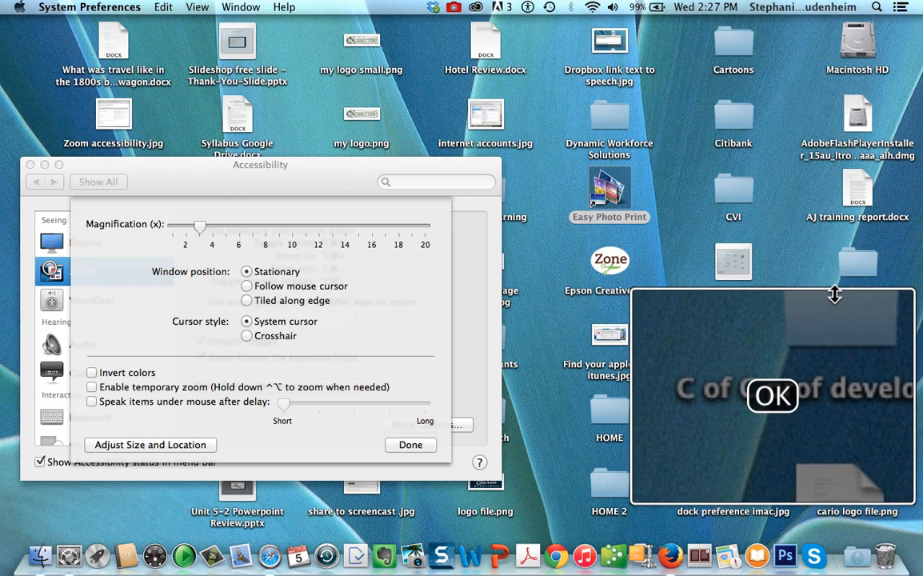
drag(834, 294, 813, 291)
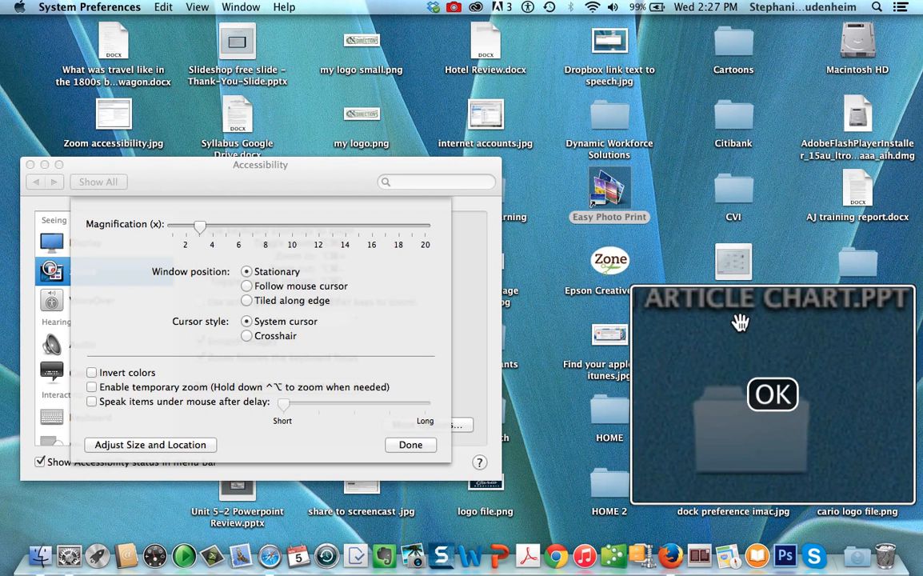
drag(740, 320, 393, 88)
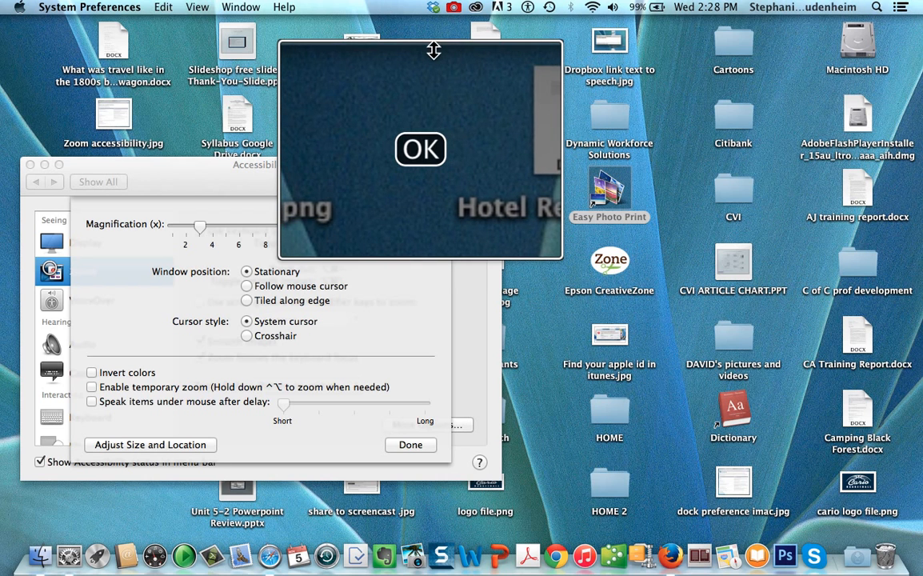
drag(434, 50, 527, 86)
drag(390, 129, 621, 379)
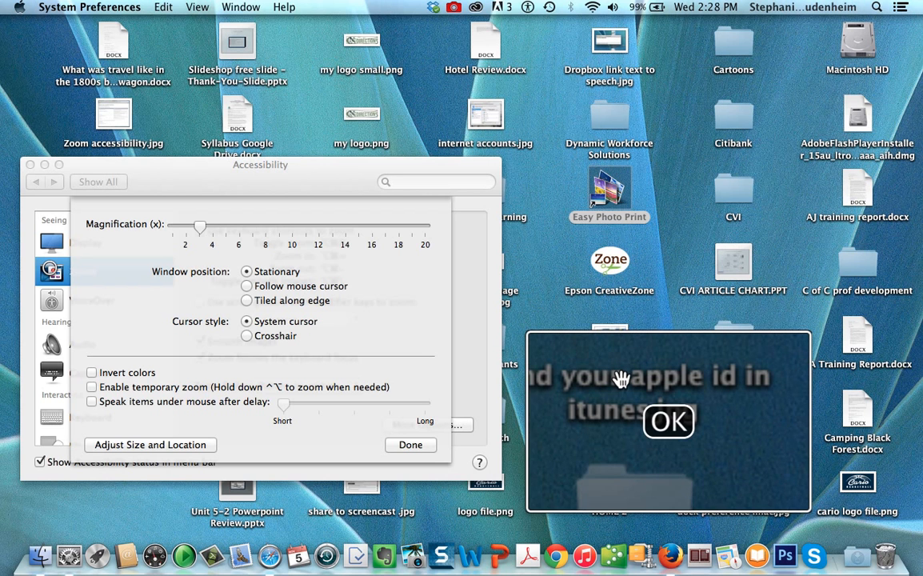
click(672, 428)
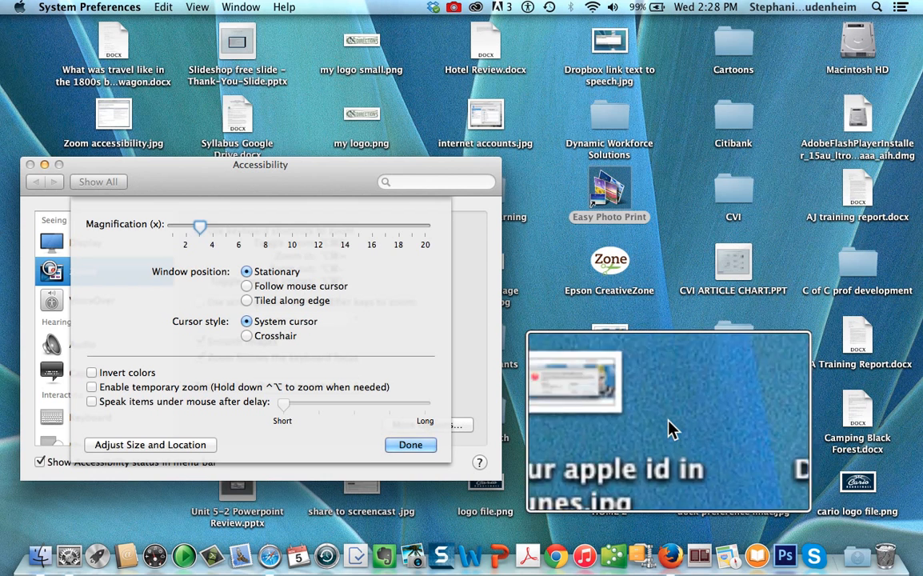
Step: Enlarge the zoom window slightly and raise its magnification to just above 3x
click(169, 445)
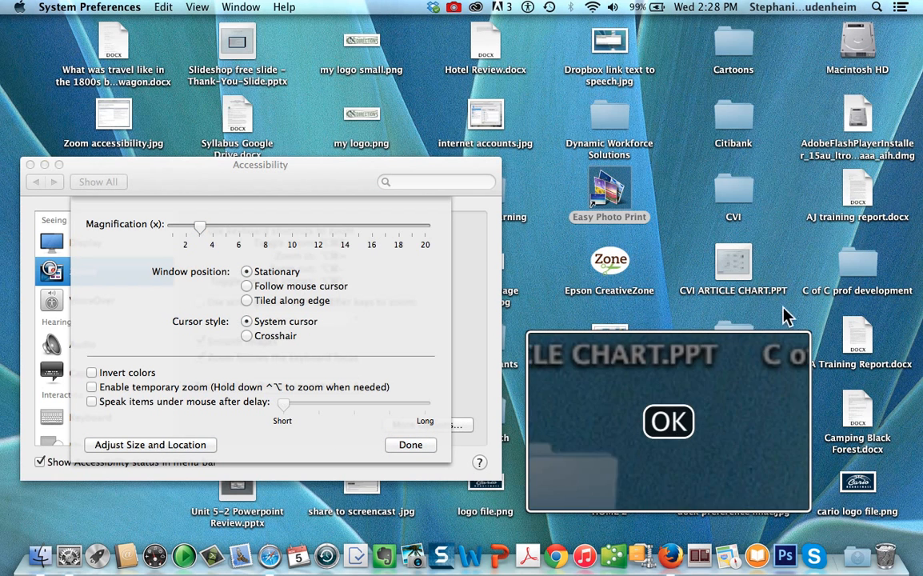
drag(791, 334, 818, 276)
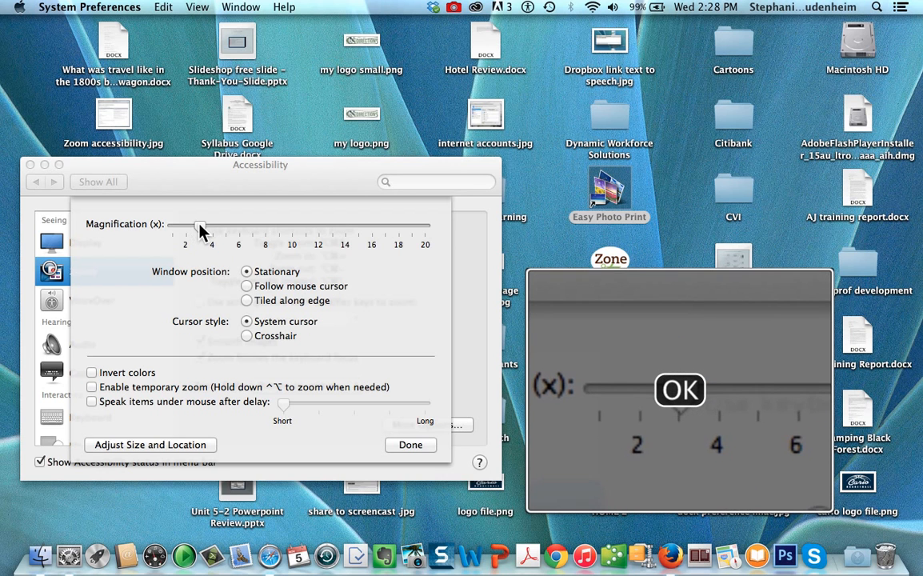
mouse_move(200, 231)
mouse_down()
mouse_move(236, 227)
mouse_move(203, 229)
mouse_up()
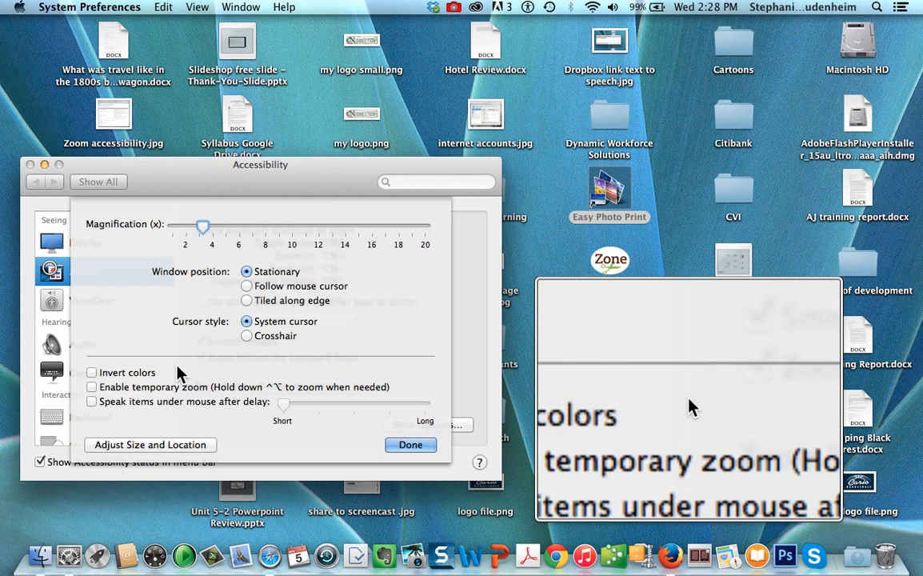
Step: Turn on Invert colors for the zoom window and turn it back off
click(92, 373)
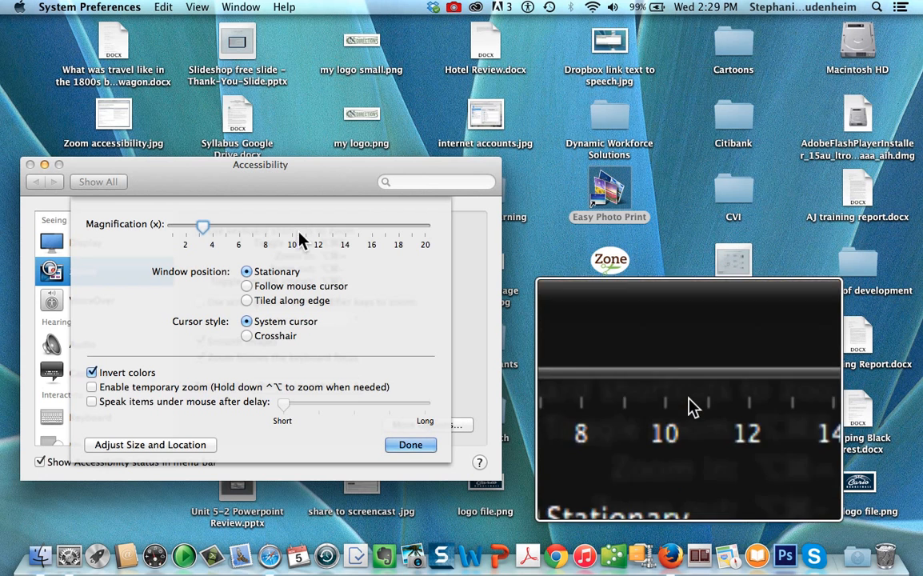
click(92, 373)
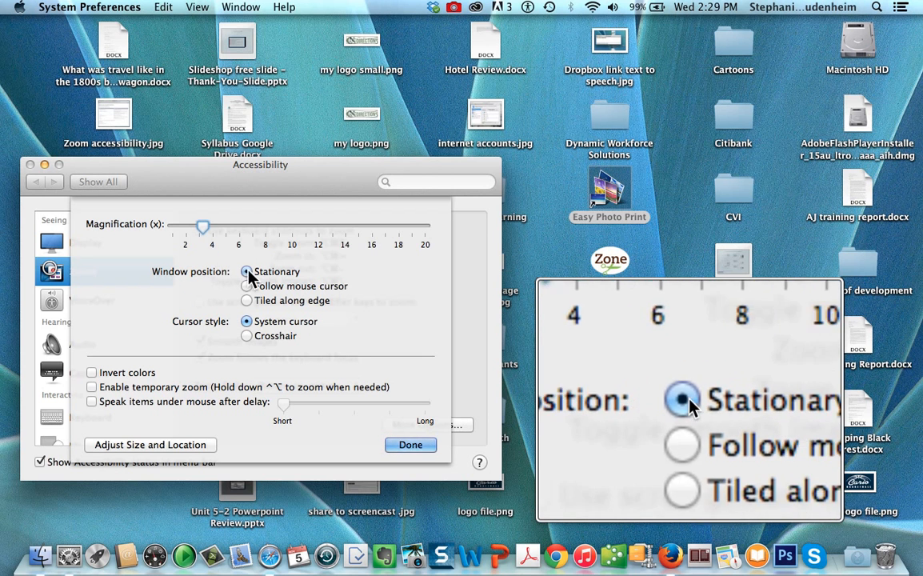
Step: Set the zoom window position to Tiled along edge and close the Accessibility preferences
click(247, 301)
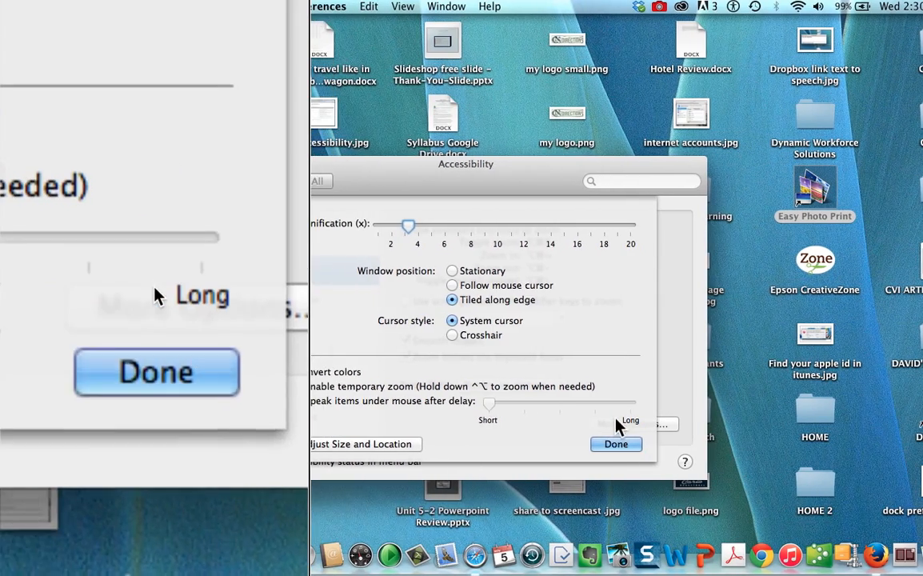
click(618, 445)
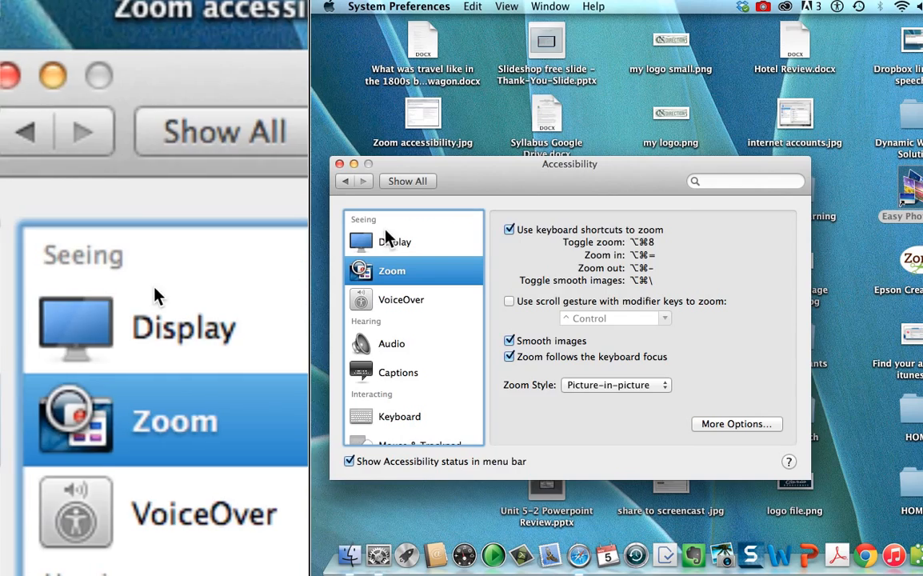
click(339, 164)
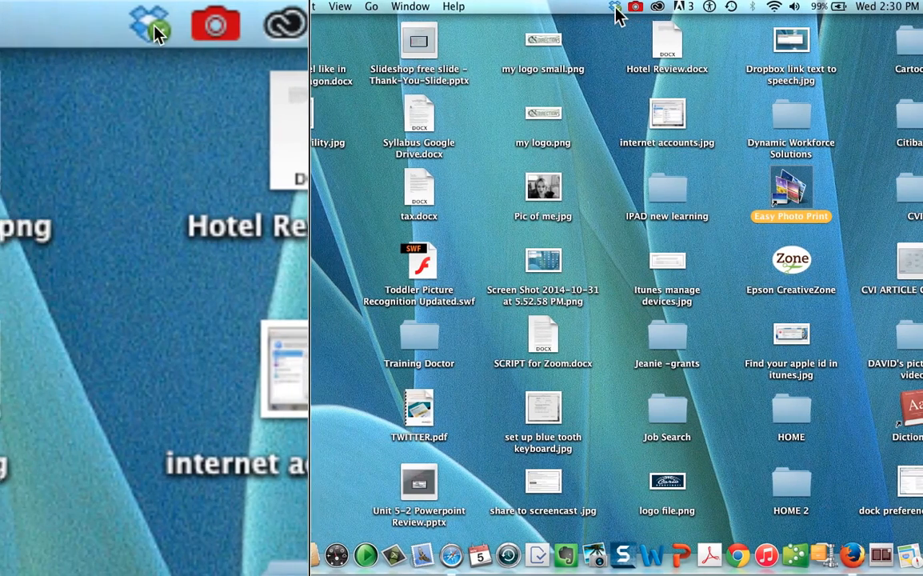
Step: Reopen the Accessibility preferences from the accessibility status menu
click(615, 10)
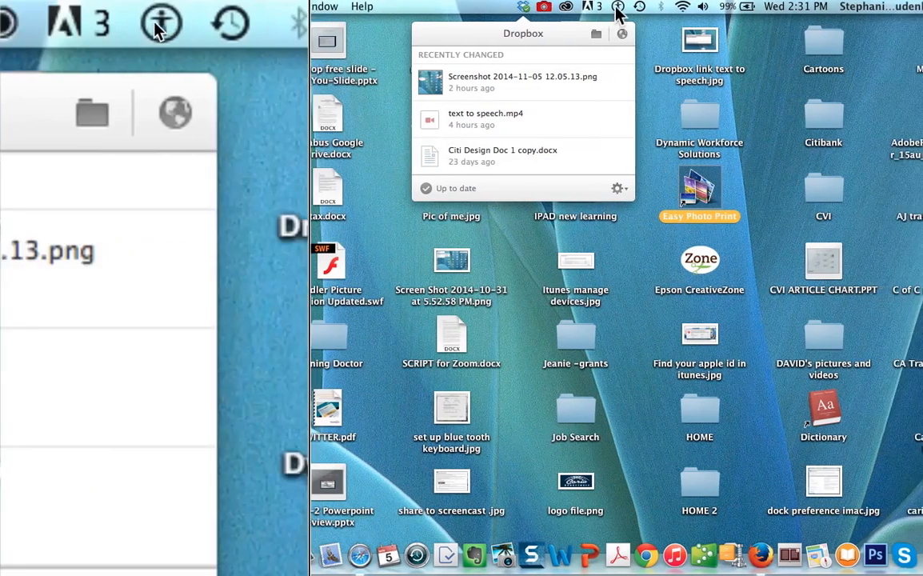
click(661, 8)
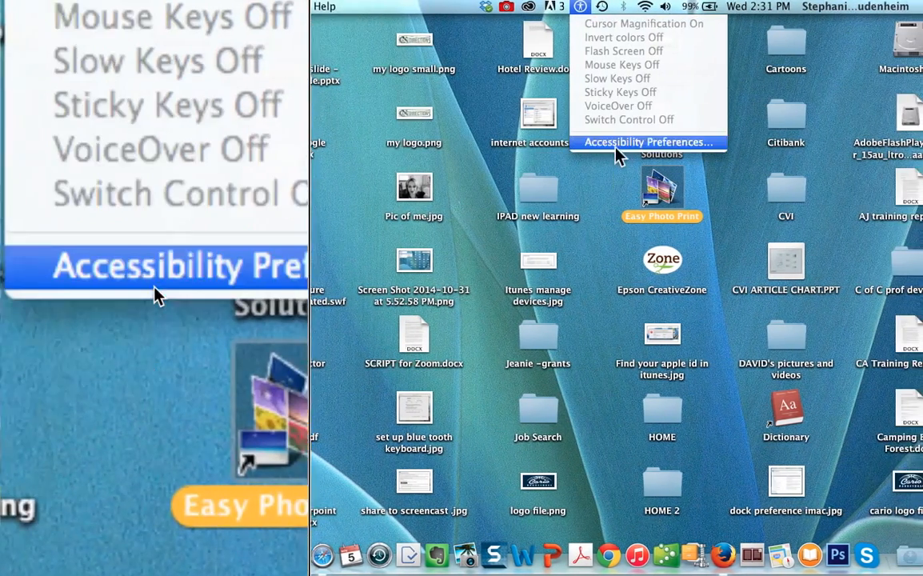
click(616, 144)
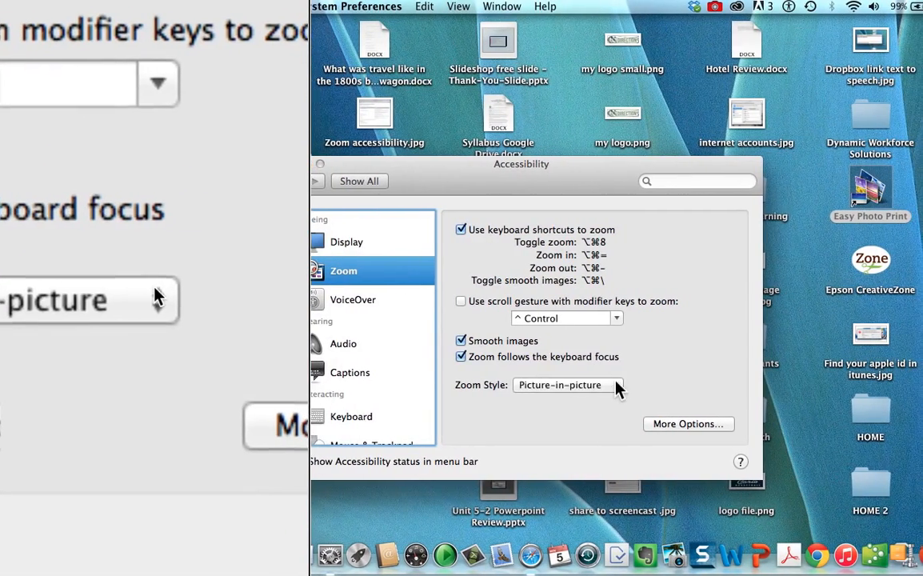
Step: Switch the zoom style to Fullscreen, keeping Smooth images enabled
click(618, 384)
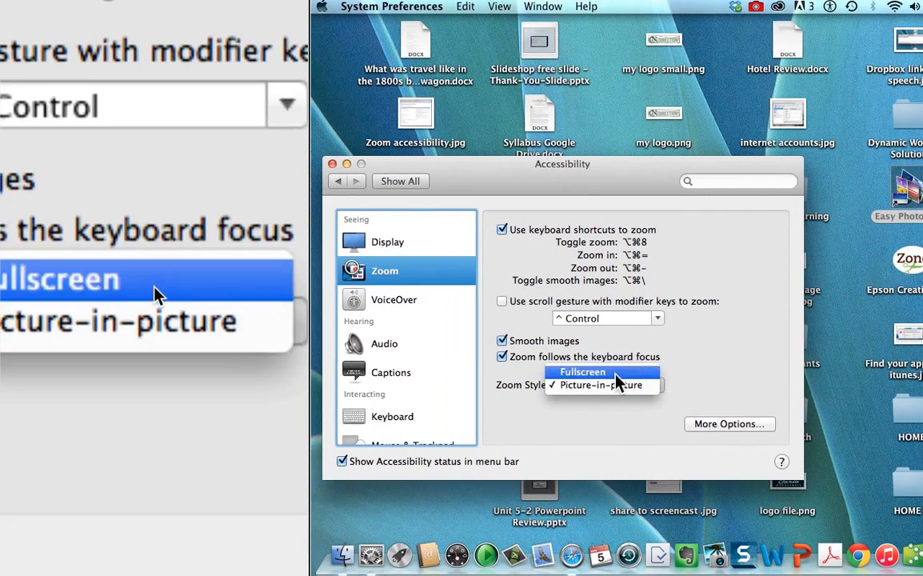
click(618, 373)
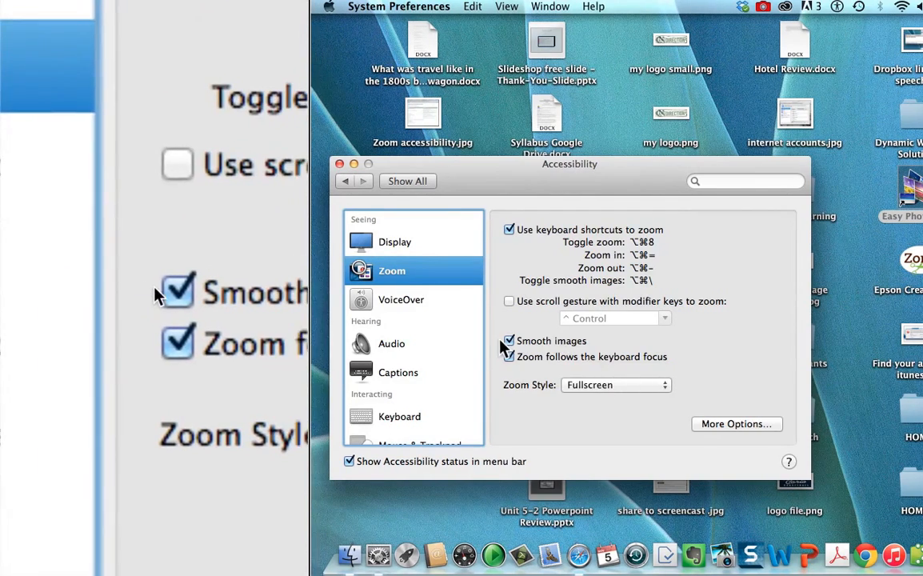
click(502, 342)
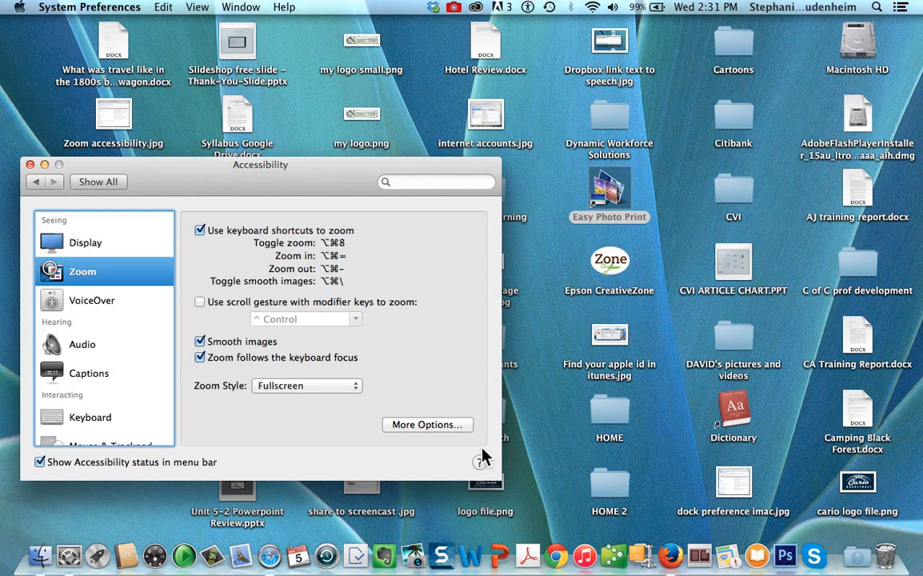
Step: Review the additional Fullscreen zoom options for magnification range and screen movement, leaving them as they are
click(460, 426)
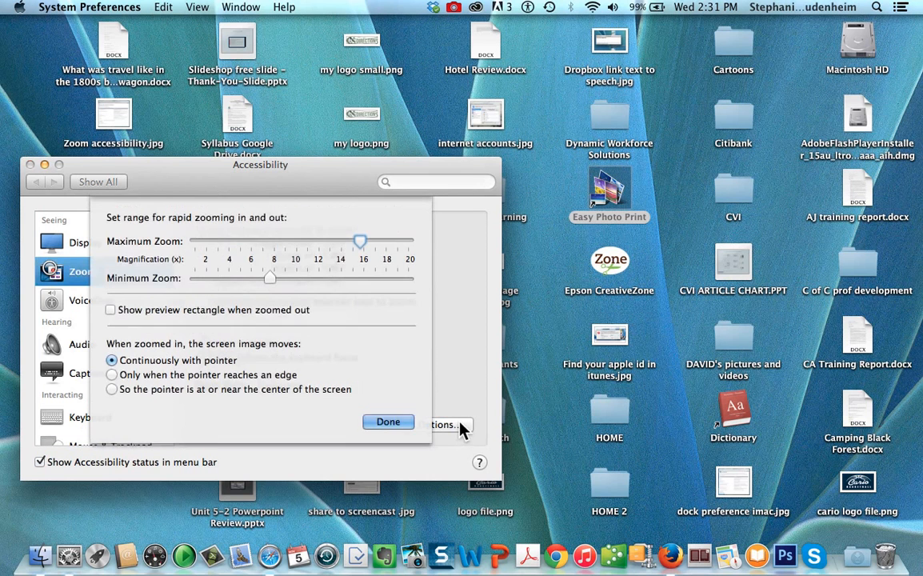
click(400, 422)
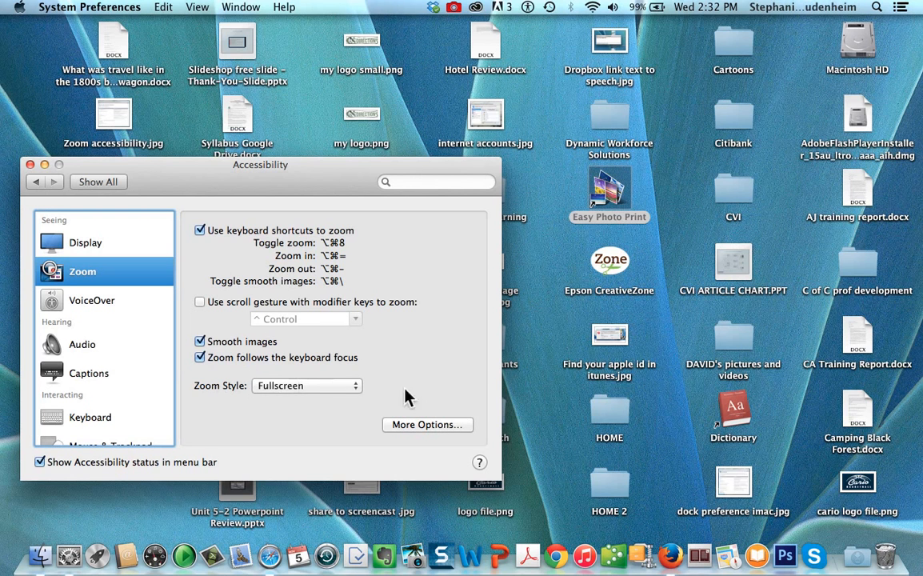
click(429, 428)
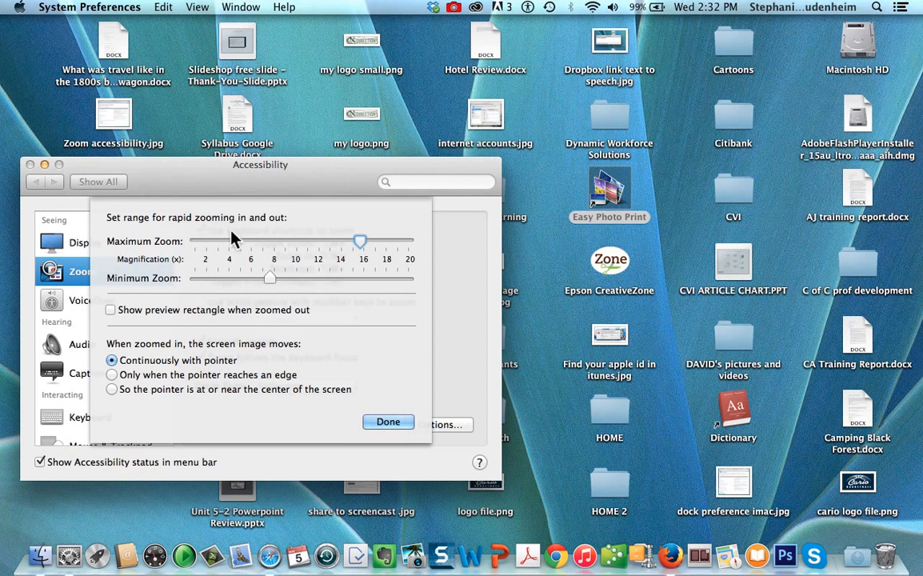
click(387, 424)
Step: Set the zoom style back to Picture-in-picture and turn zoom on
click(354, 385)
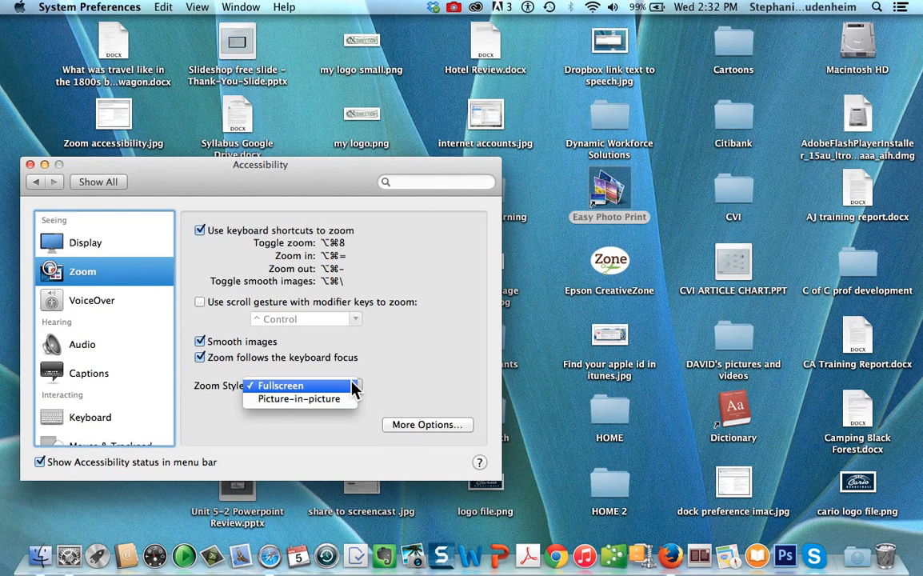
click(351, 401)
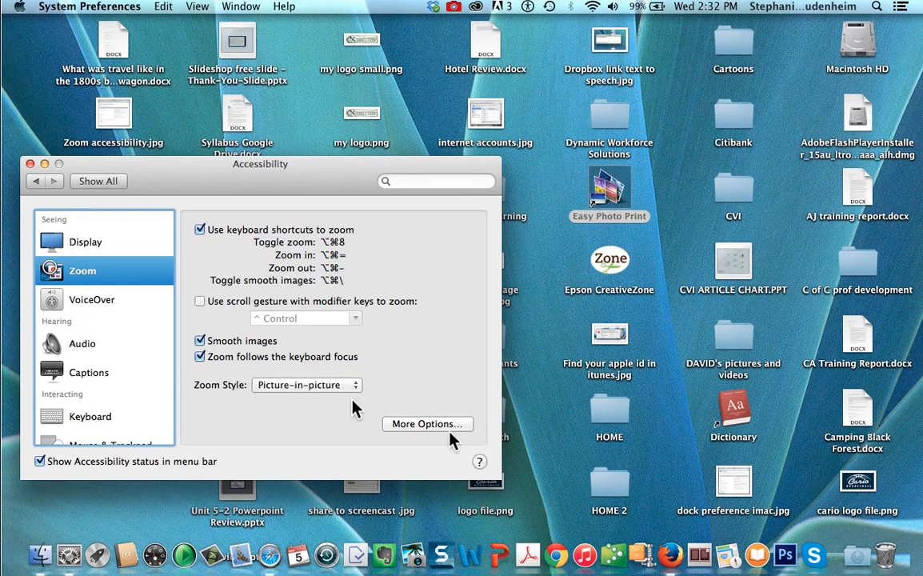
key(alt+super+8)
Step: In the additional zoom options, make the window follow the mouse cursor and enable speaking items under the mouse after a delay
click(551, 425)
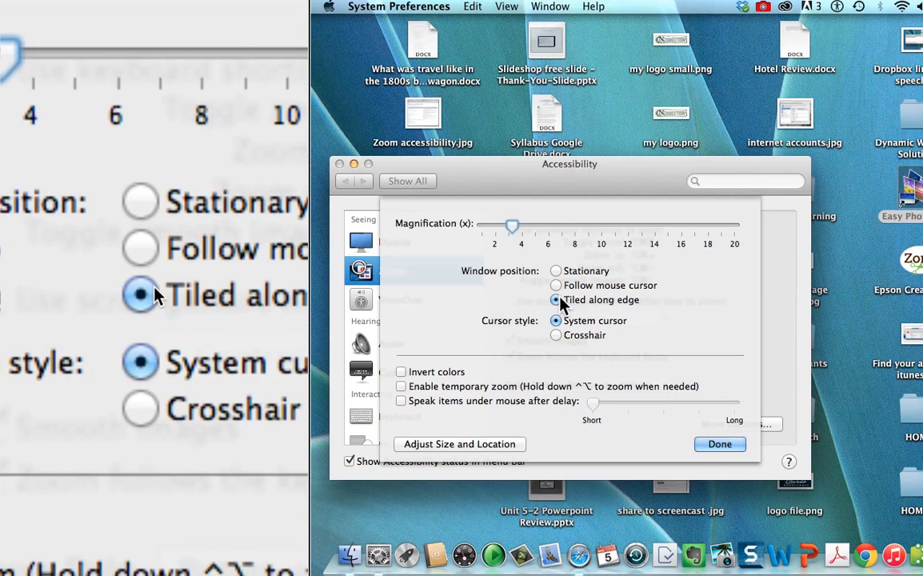
click(558, 289)
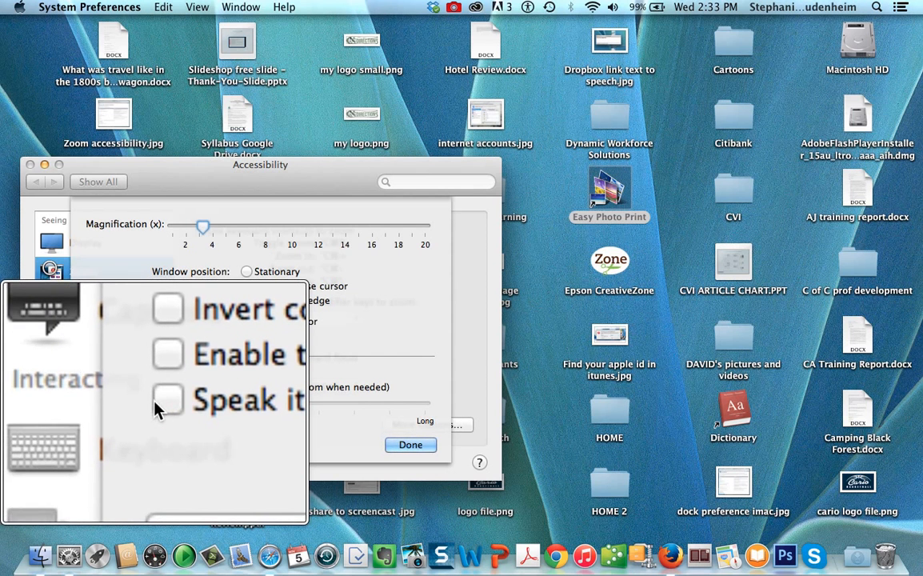
click(157, 404)
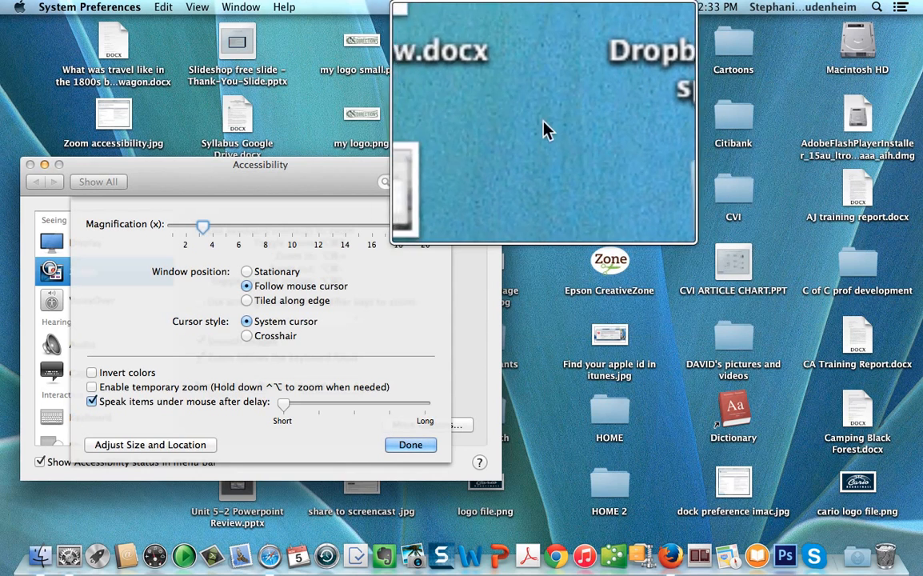
click(461, 33)
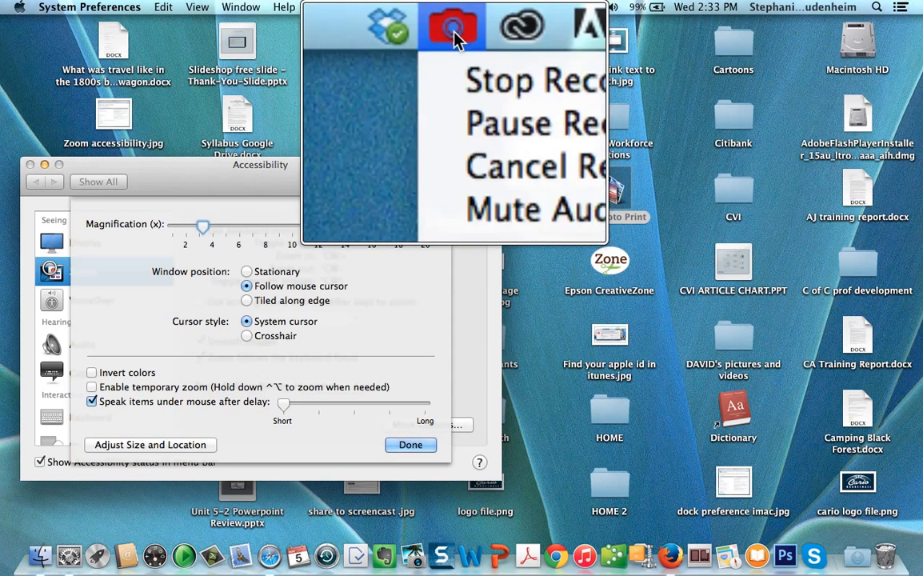